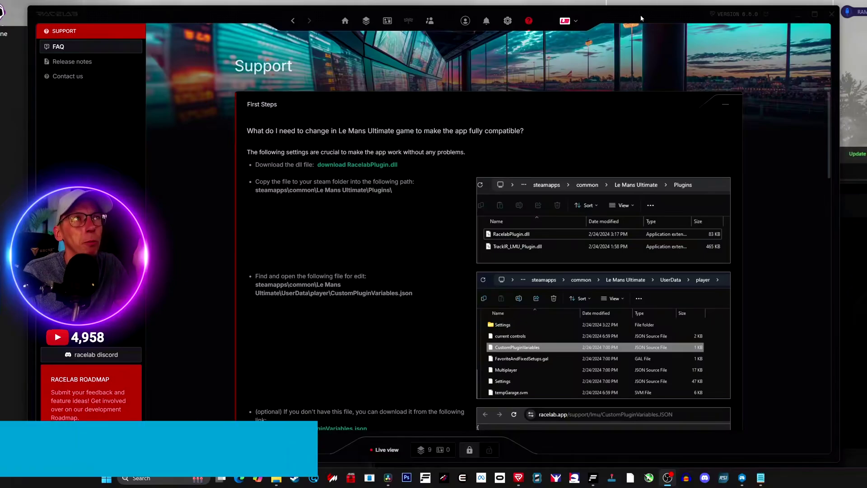
Step: Confirm Le Mans Ultimate as the sim and scroll through the Support page's plugin instructions
left_click(568, 20)
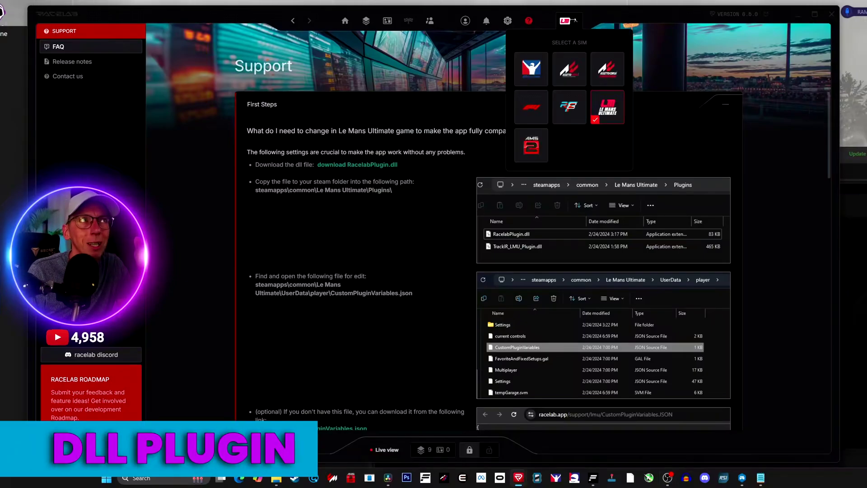
left_click(529, 20)
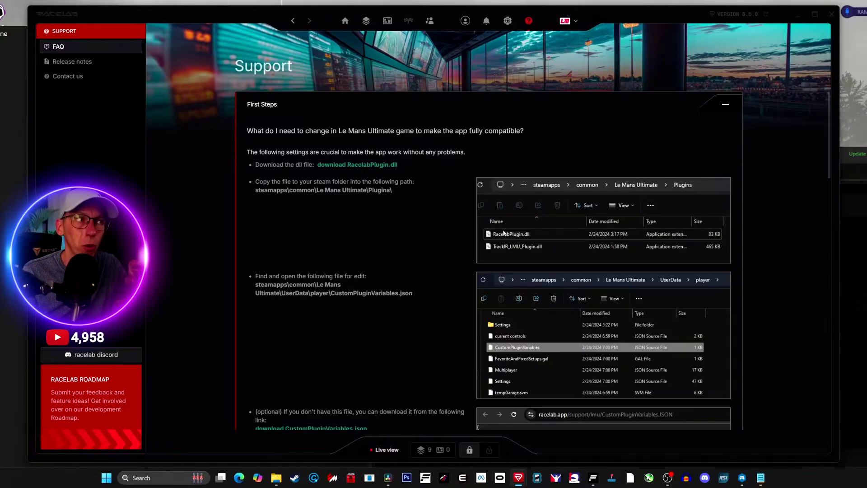
scroll(452, 245, "down", 2)
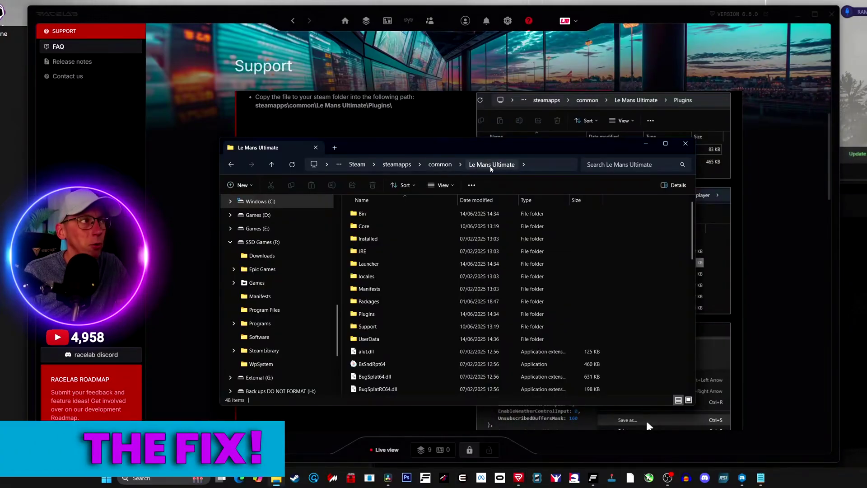
Step: Navigate into Le Mans Ultimate's UserData\player folder
left_click(373, 340)
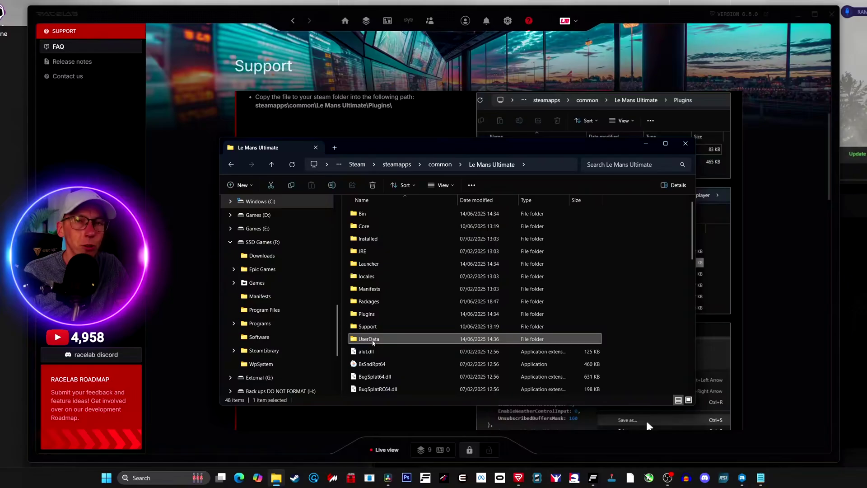
double_click(373, 339)
left_click(366, 251)
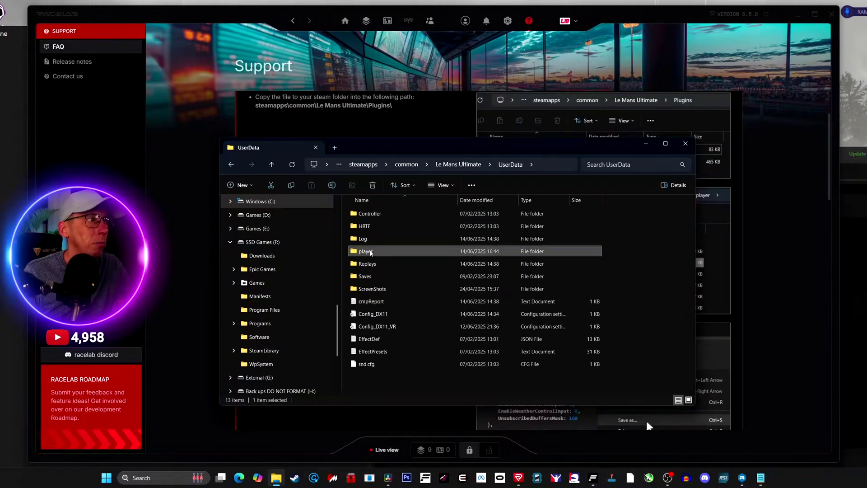
double_click(371, 251)
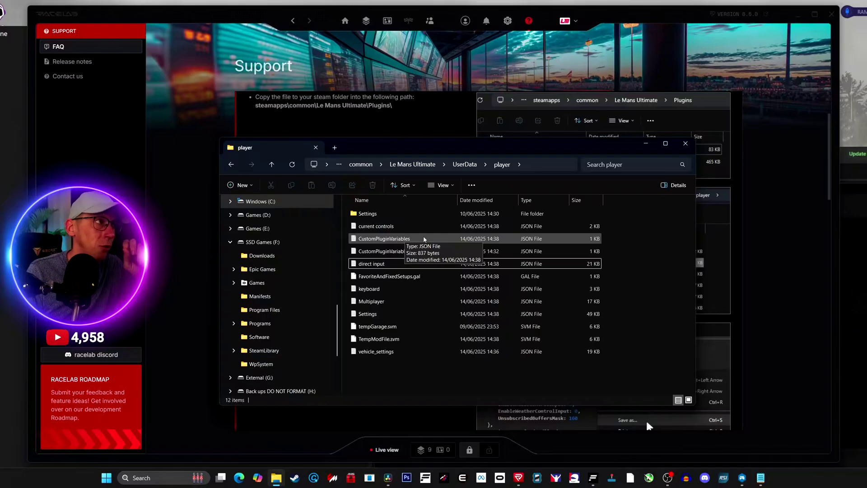
Step: Check RaceLab's instructions, then copy the CustomPluginVariables file without renaming it
left_click(409, 125)
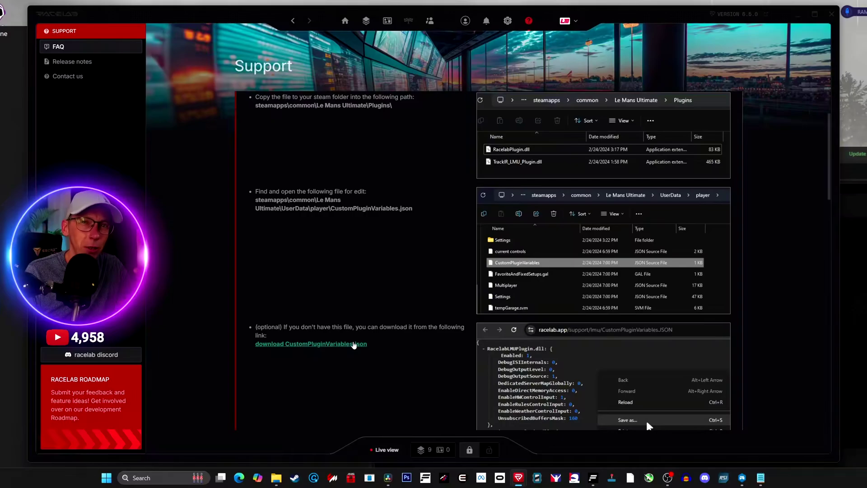
key("alt+Tab")
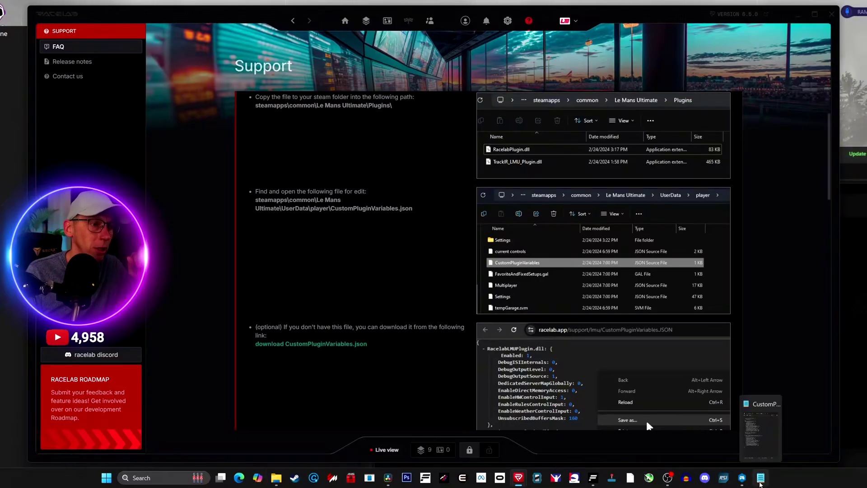
key("F2")
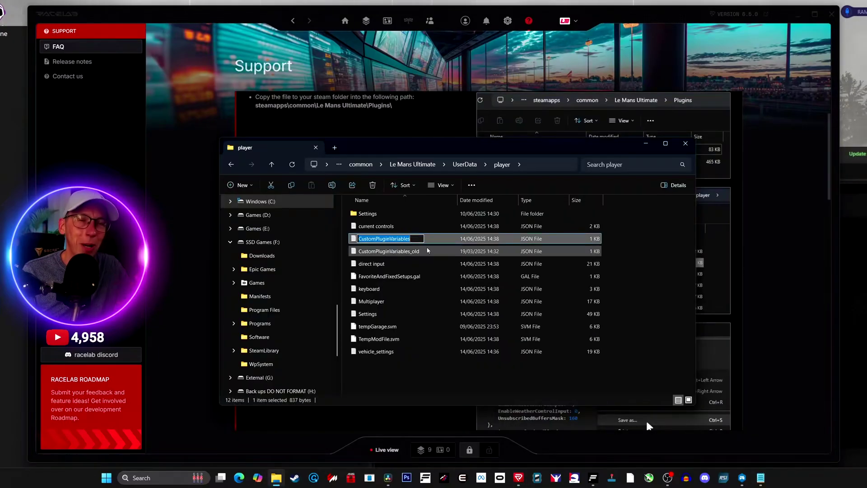
key("Escape")
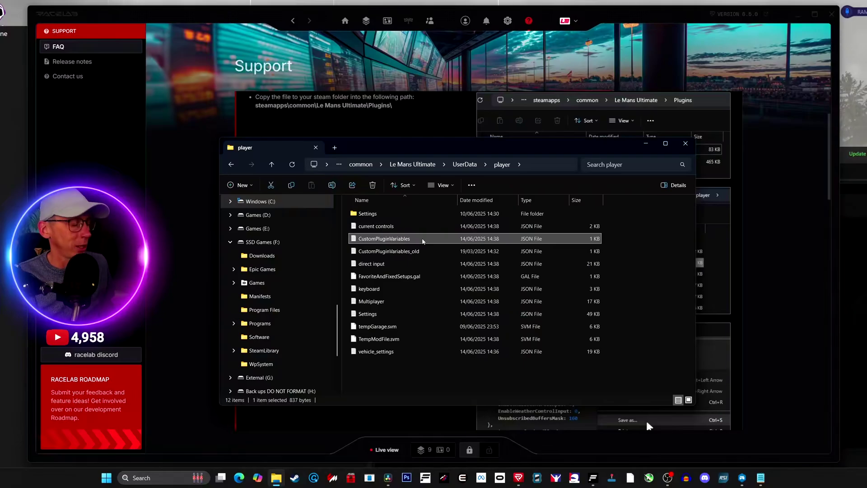
key("ctrl+c")
Step: Paste a duplicate of CustomPluginVariables and rename it CustomPluginVariables_old1
key("ctrl+v")
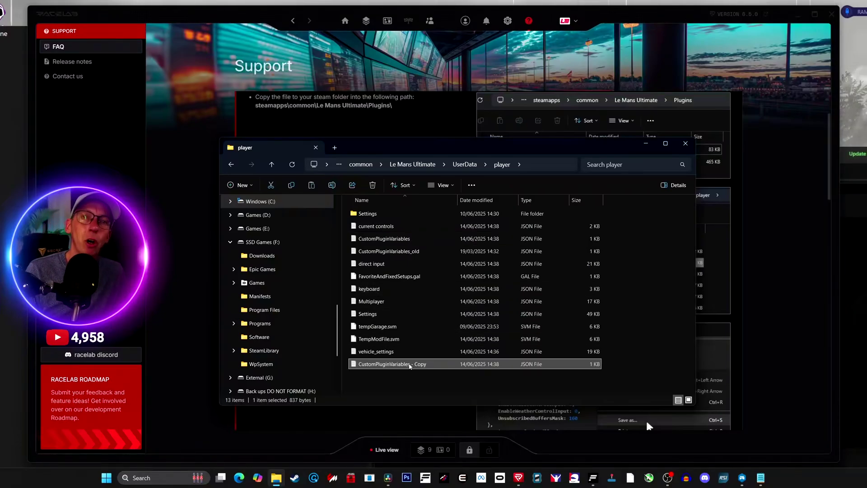
left_click(422, 364)
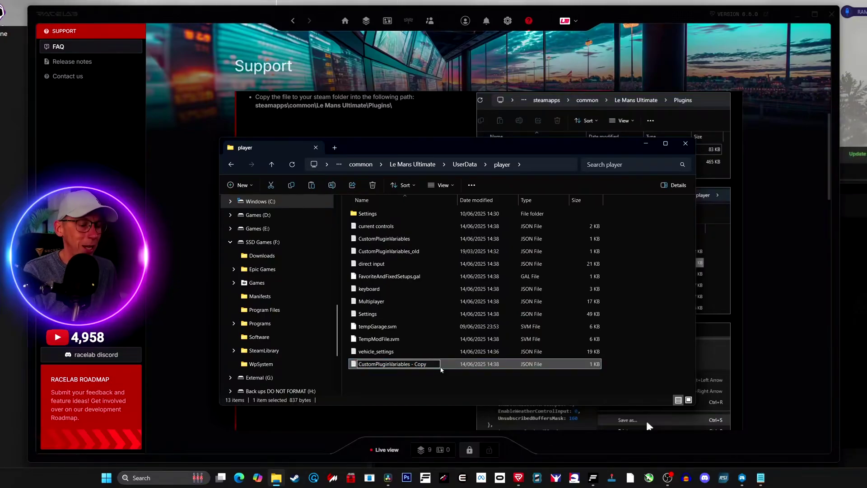
key("BackSpace")
key("BackSpace")
key("BackSpace")
key("BackSpace")
key("BackSpace")
key("BackSpace")
key("BackSpace")
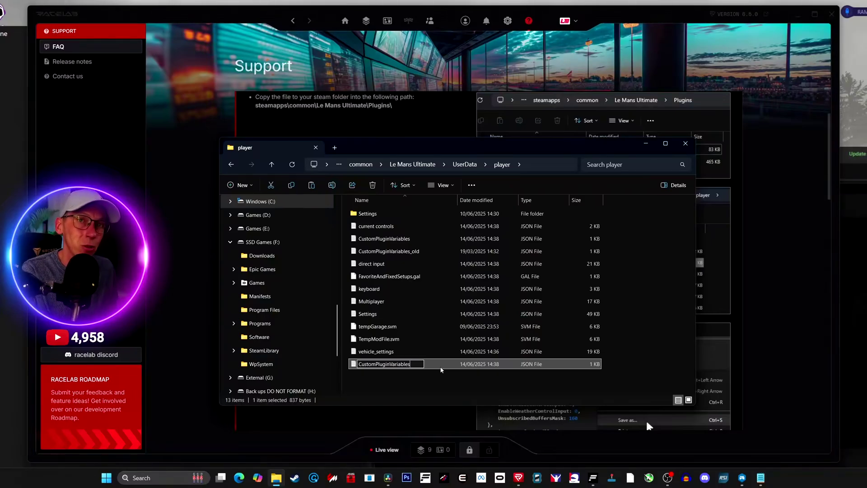
type("_")
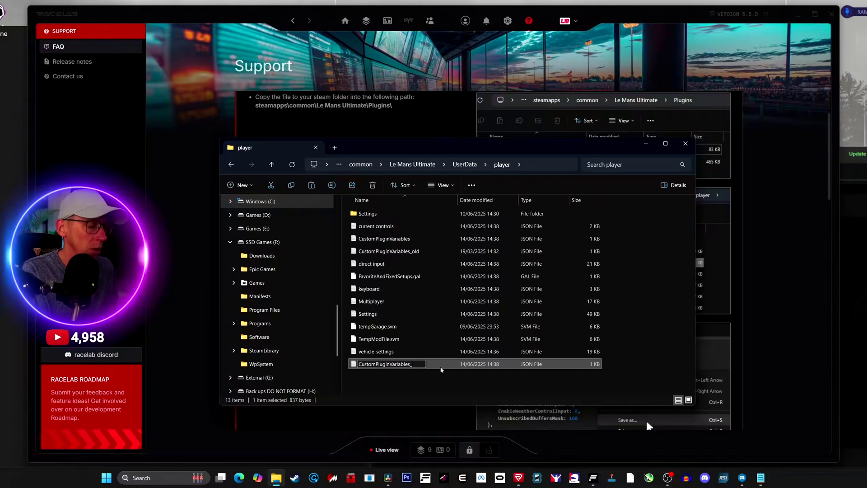
type("old1")
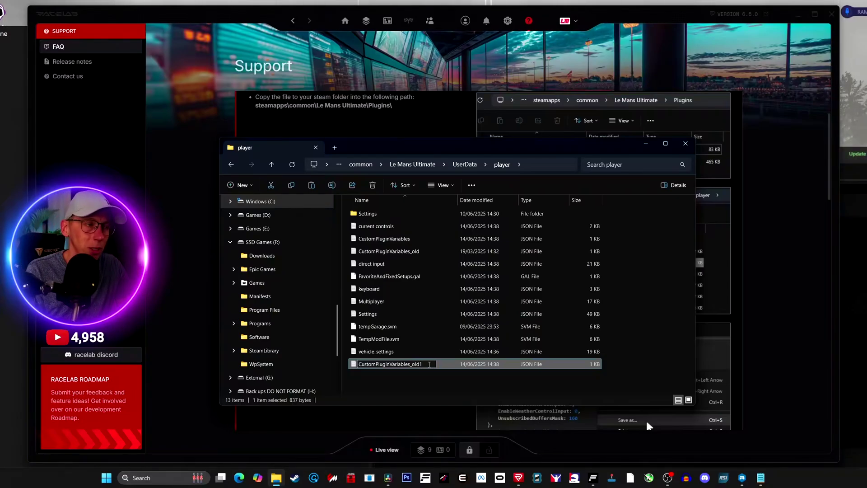
key("Return")
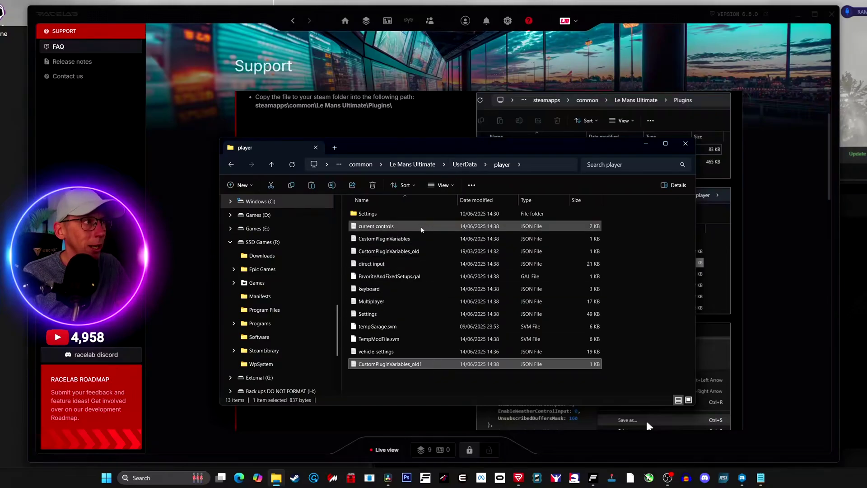
key("alt+Tab")
Step: Review RaceLab's plugin-enabling JSON snippets, then bring up CustomPluginVariables in Notepad
scroll(380, 276, "down", 8)
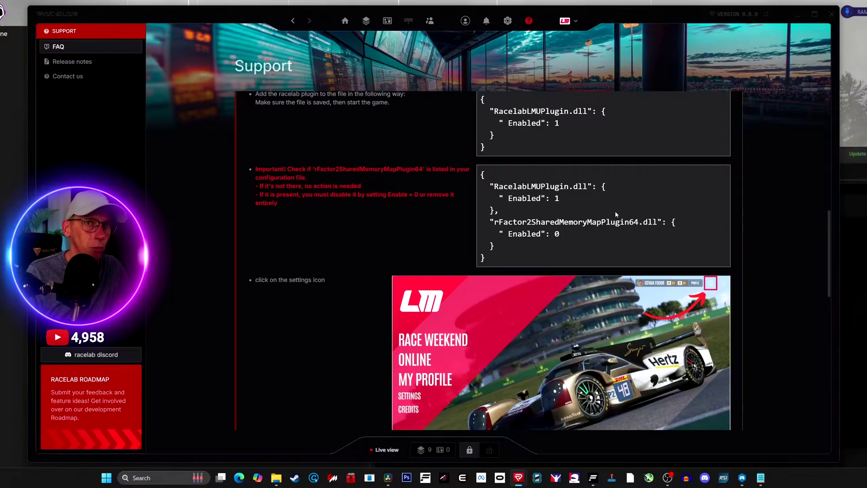
scroll(374, 177, "up", 5)
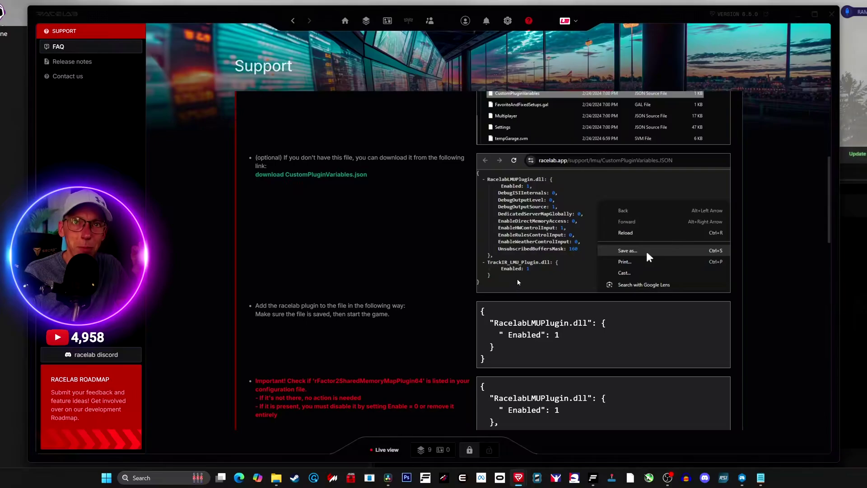
scroll(341, 271, "down", 3)
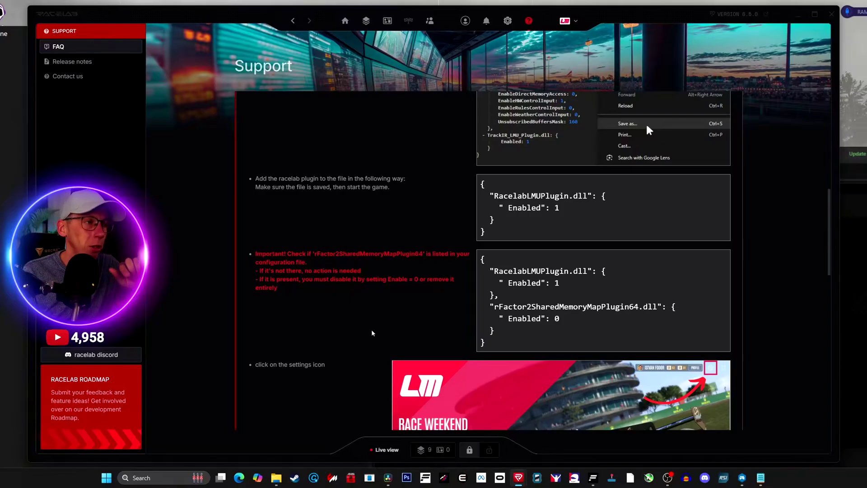
left_click(760, 478)
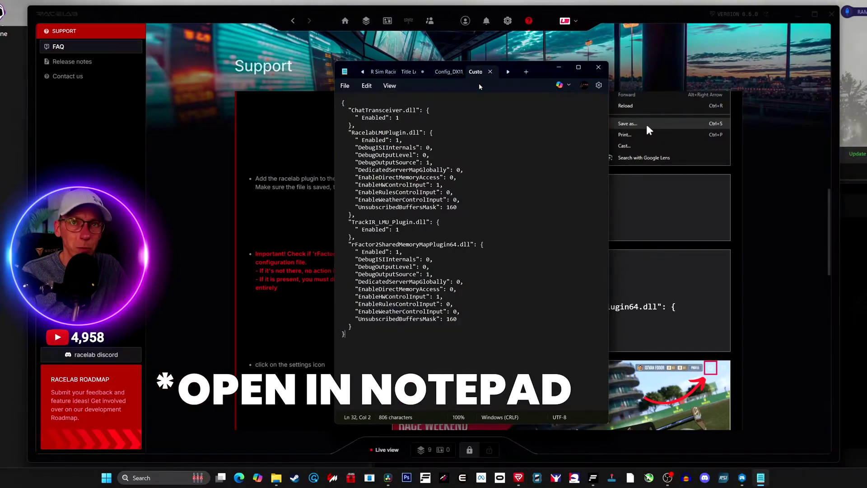
key("ctrl+a")
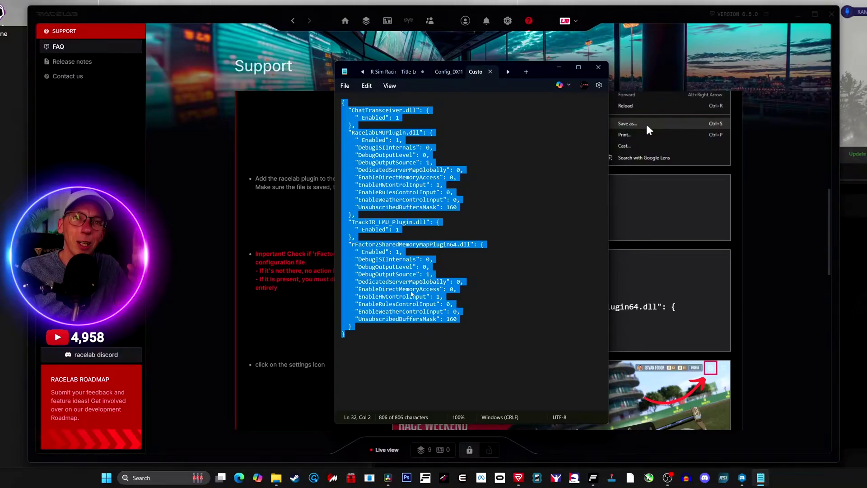
left_click(342, 326)
left_click_drag(341, 326, 363, 338)
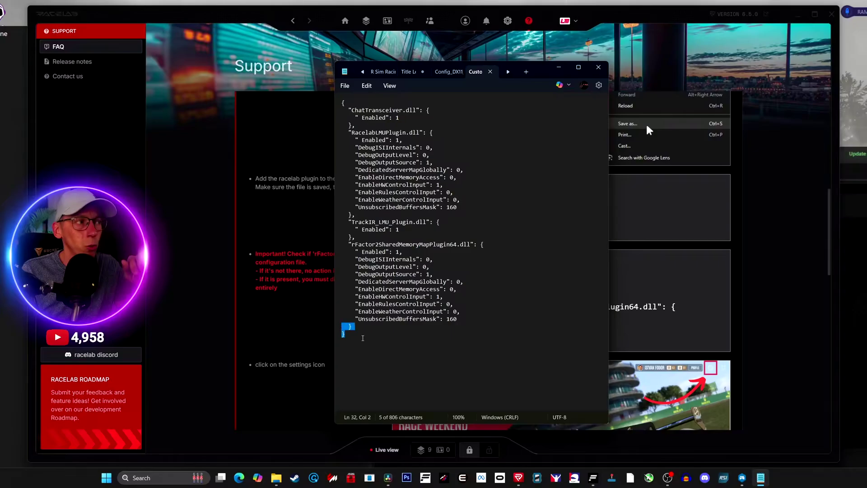
key("ctrl+Home")
key("shift+Right")
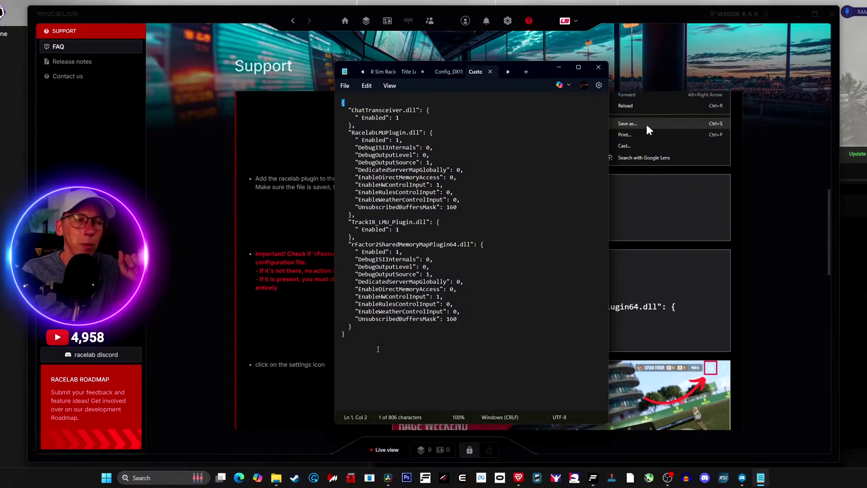
left_click_drag(378, 349, 338, 328)
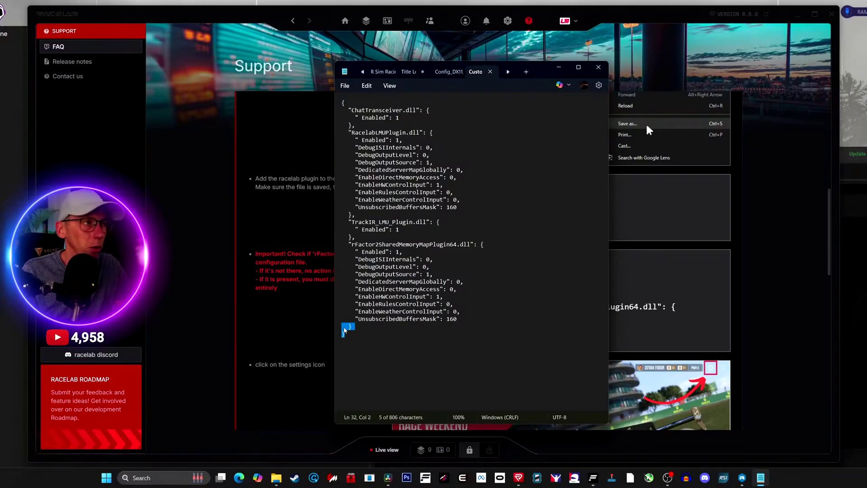
key("ctrl+a")
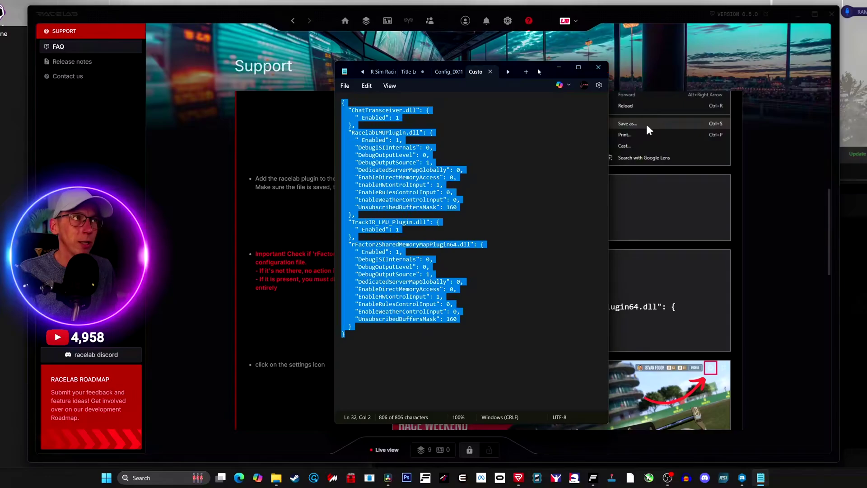
left_click_drag(552, 63, 546, 91)
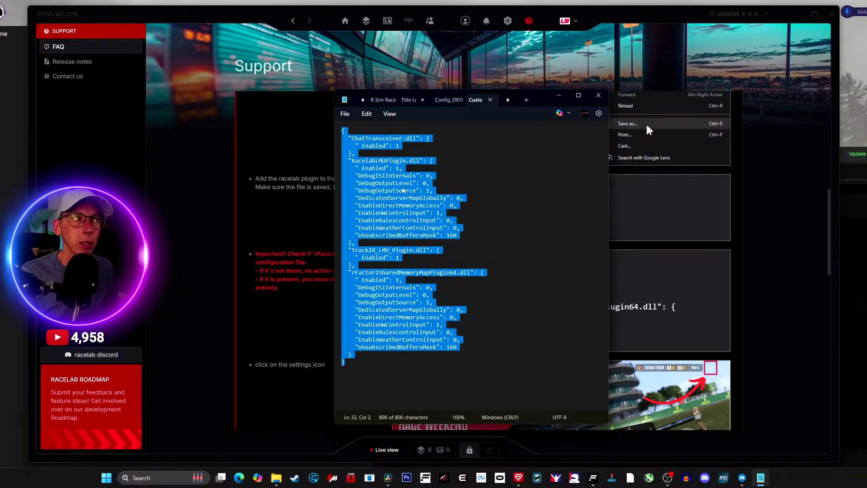
Step: Clear the text selection in CustomPluginVariables and open Notepad's File menu for saving
left_click(392, 372)
left_click(345, 131)
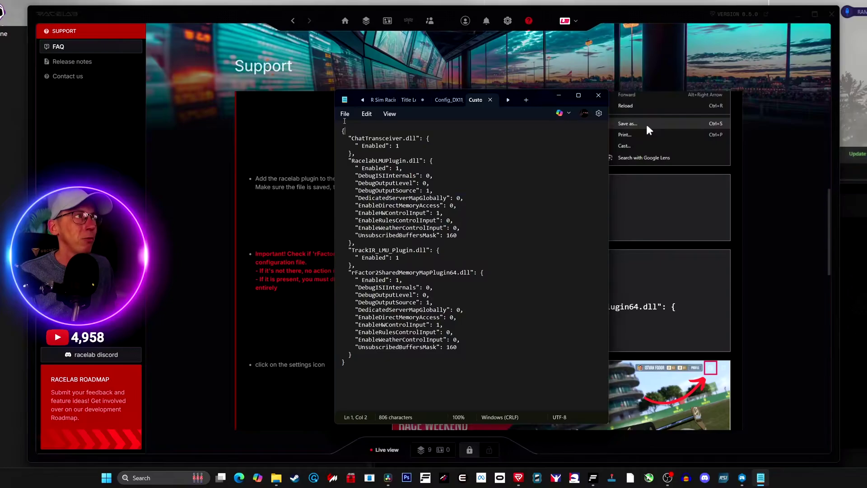
left_click(344, 114)
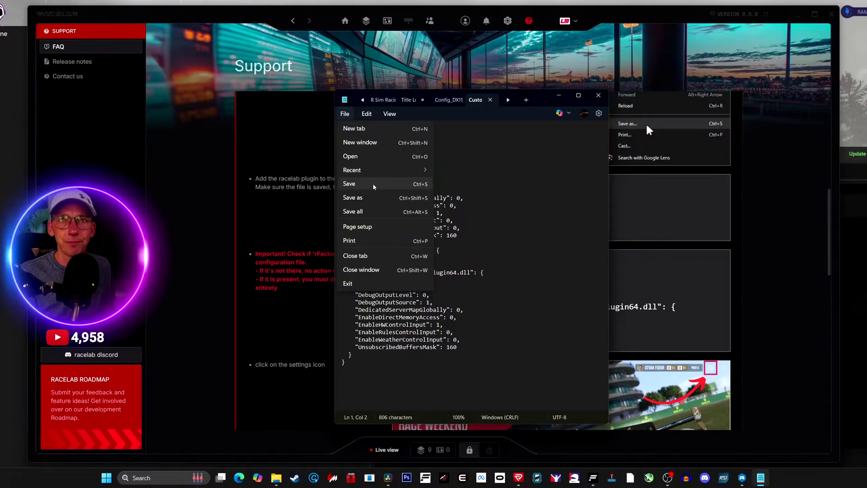